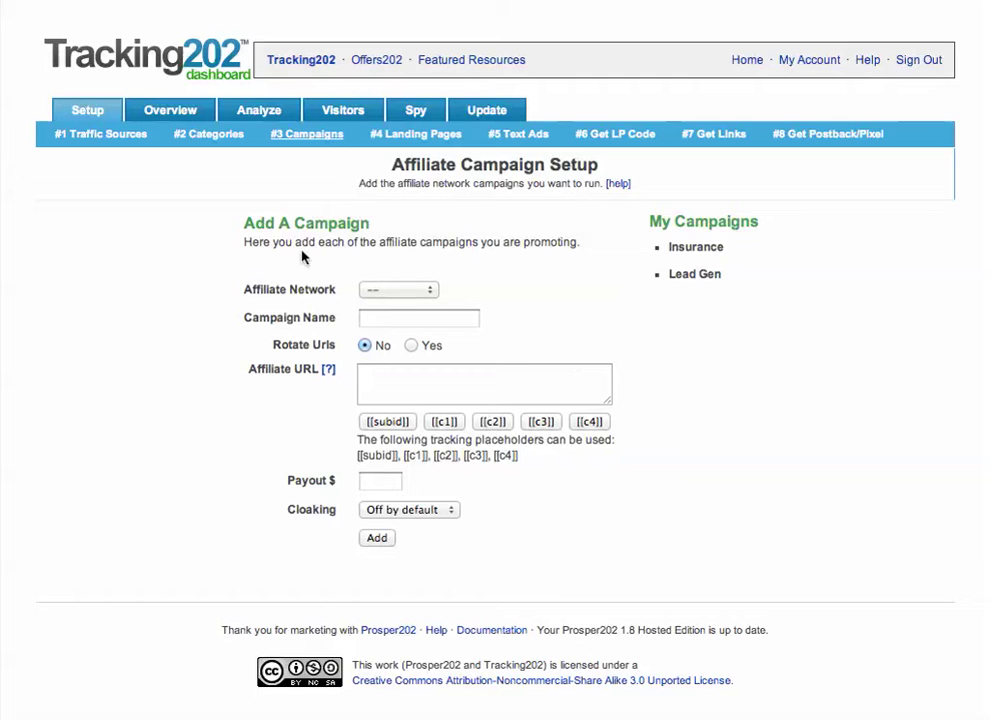
Step: Choose Lead Gen as the affiliate network and name the campaign 'Tracking202 Lead Gen'
click(381, 292)
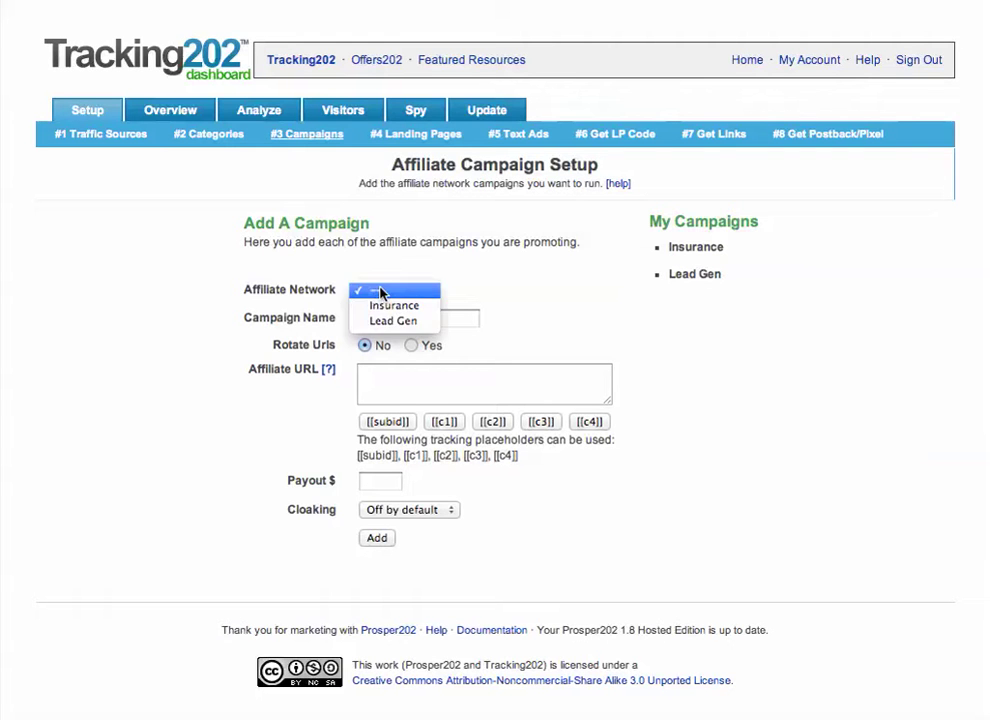
click(393, 321)
click(400, 318)
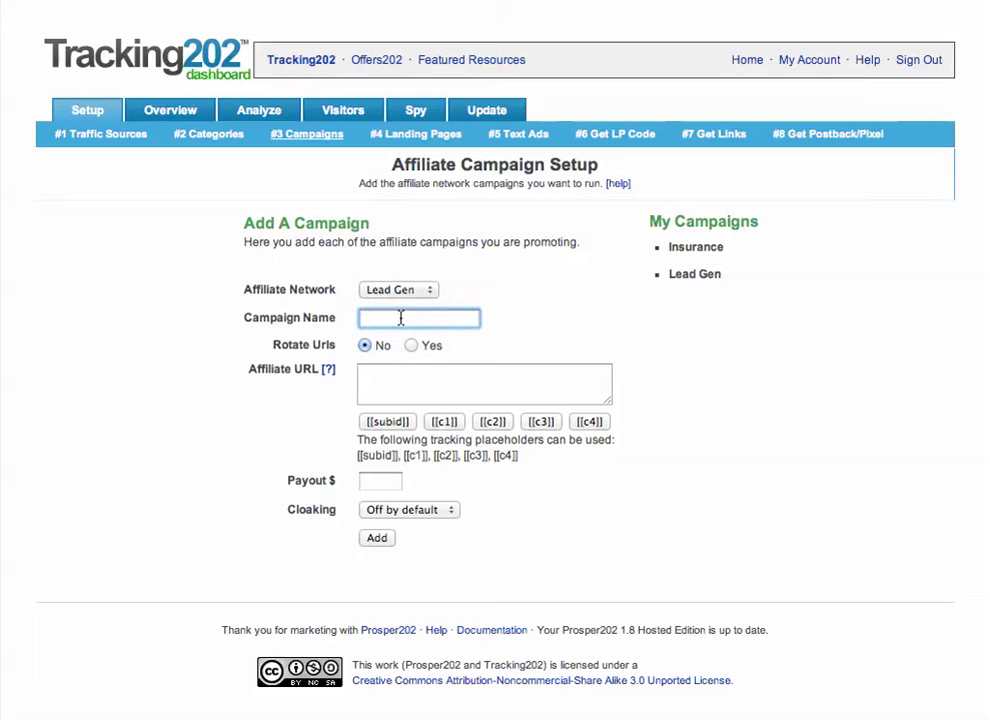
text(Tracking202 Lead Gen)
click(411, 345)
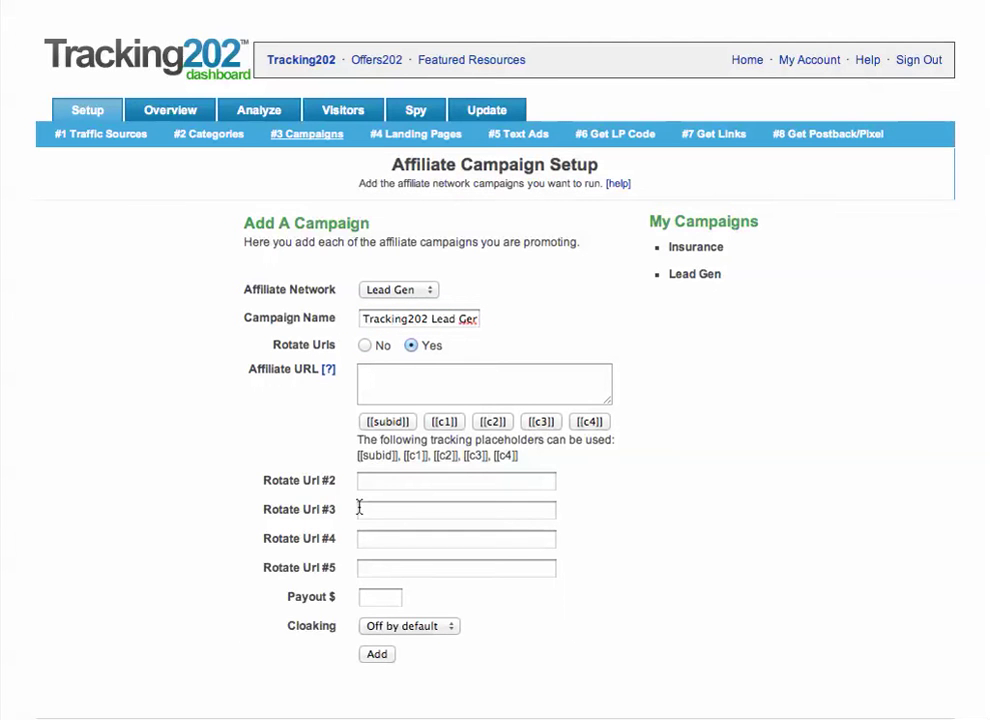
click(364, 345)
click(370, 368)
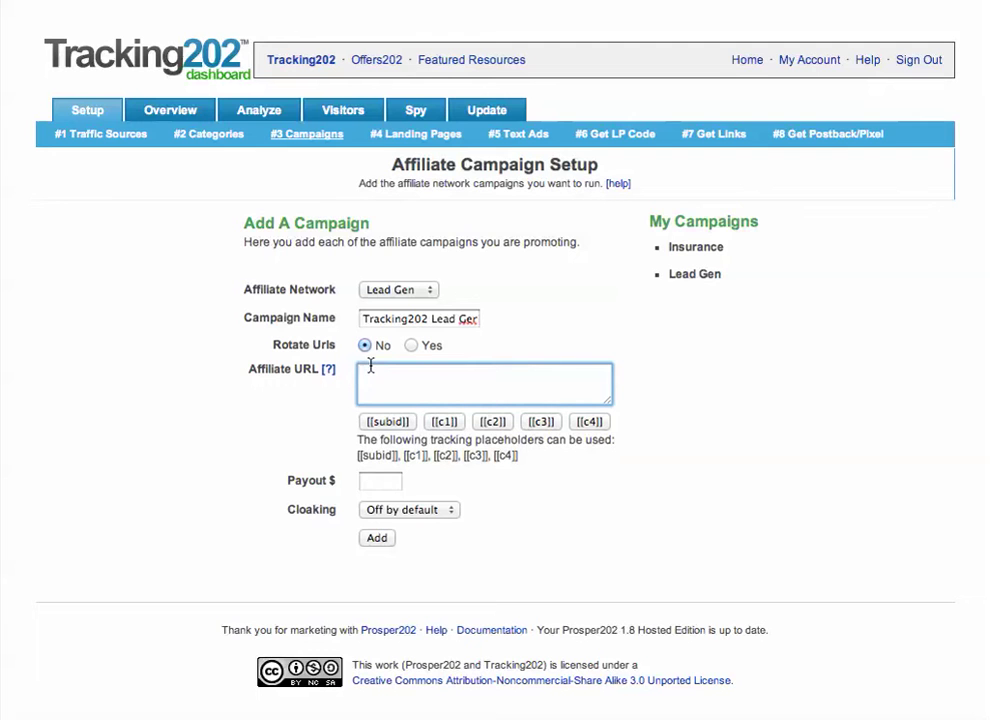
text(h)
text(ttp://www.tracking202.com)
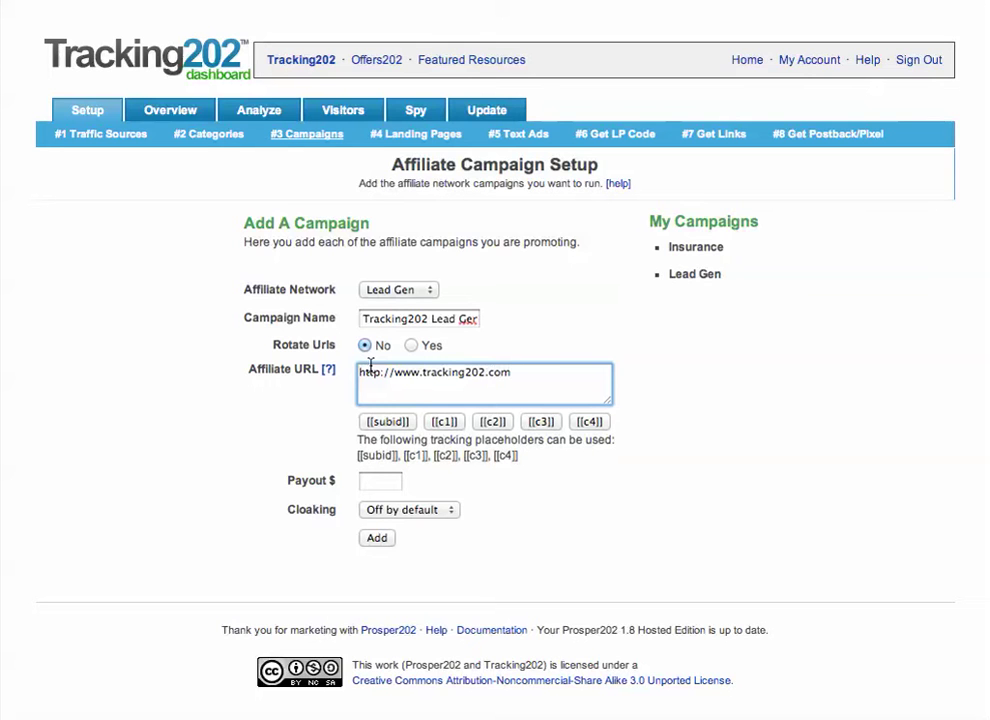
text(/?subid=)
Step: Append the [[subid]] placeholder to the URL, removing the trial 'mystuff' text again
click(400, 422)
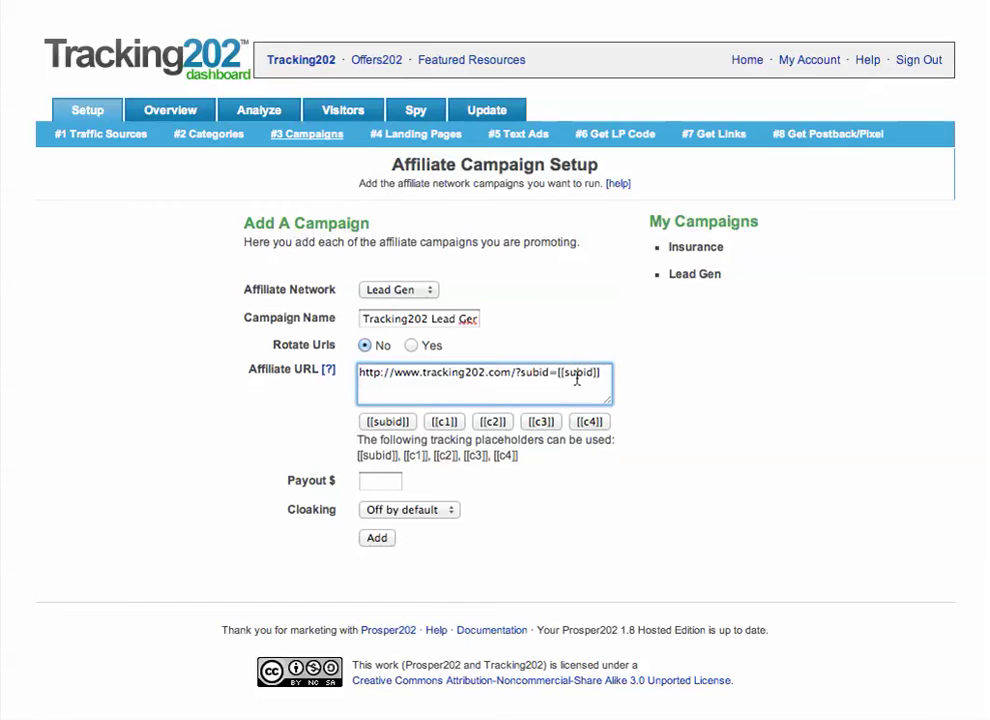
drag(557, 373, 611, 373)
click(592, 372)
click(557, 372)
text(mystuff)
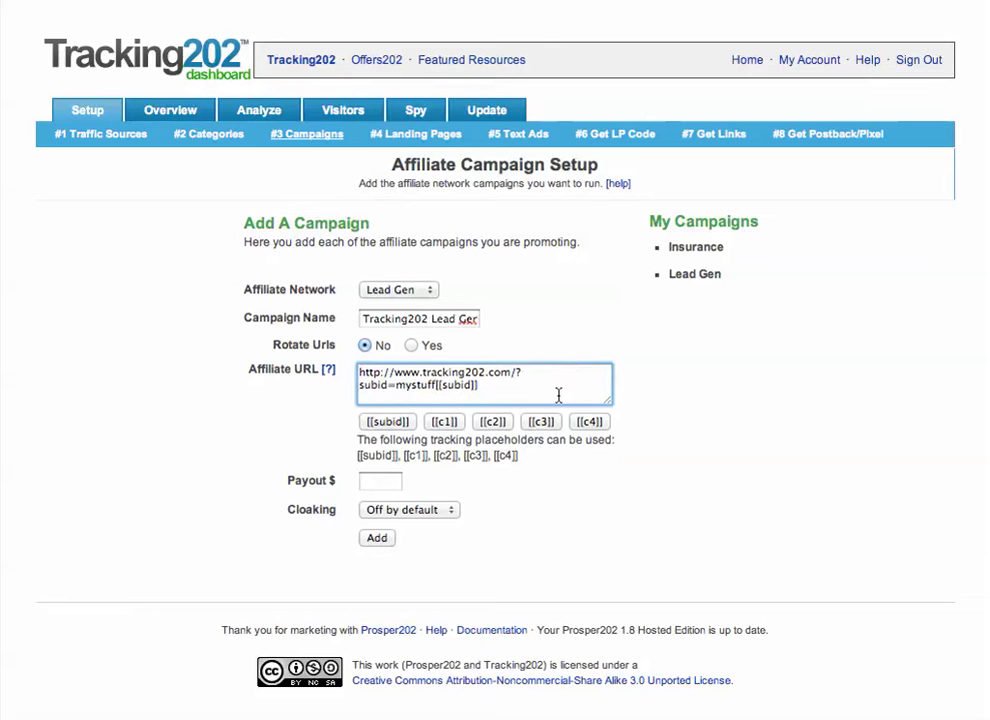
key(End)
key(Left)
key(Left)
key(Left)
key(Left)
key(Left)
key(Left)
key(Left)
key(Left)
key(Left)
key(BackSpace)
key(BackSpace)
key(BackSpace)
key(BackSpace)
key(BackSpace)
key(BackSpace)
key(BackSpace)
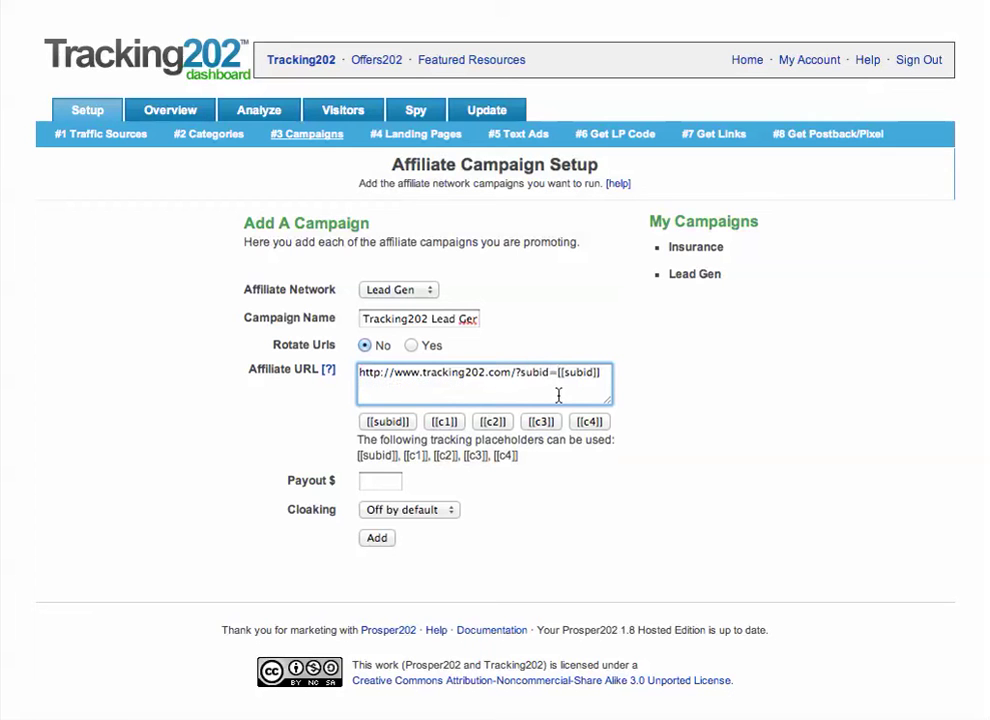
key(End)
Step: Enter a payout of 20 and leave cloaking set to Off by default
click(385, 480)
text(20)
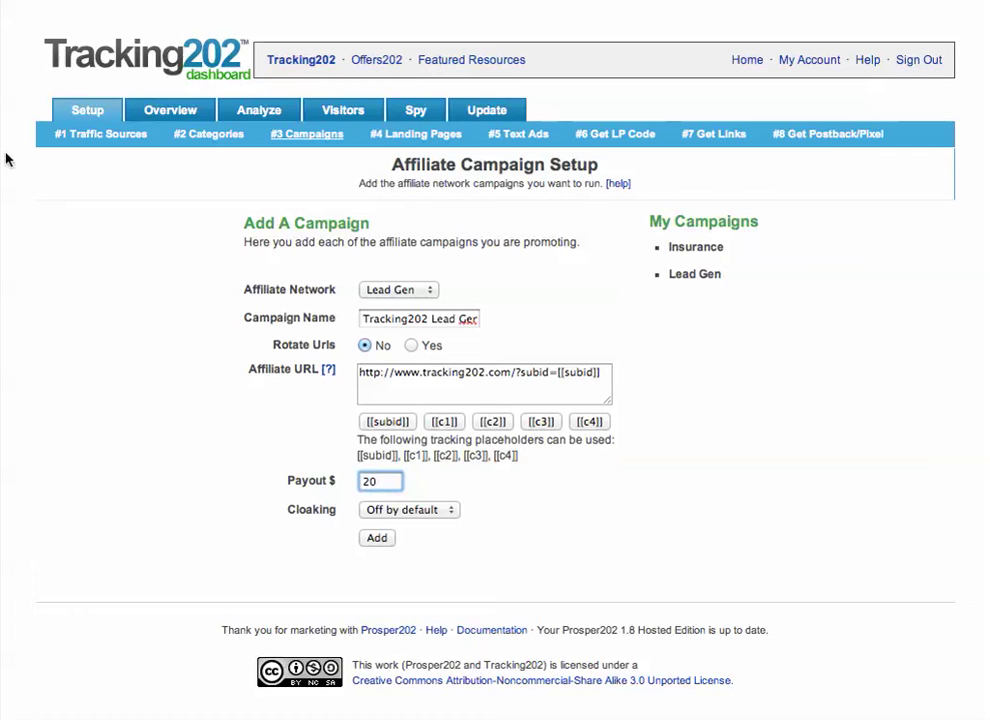
click(400, 510)
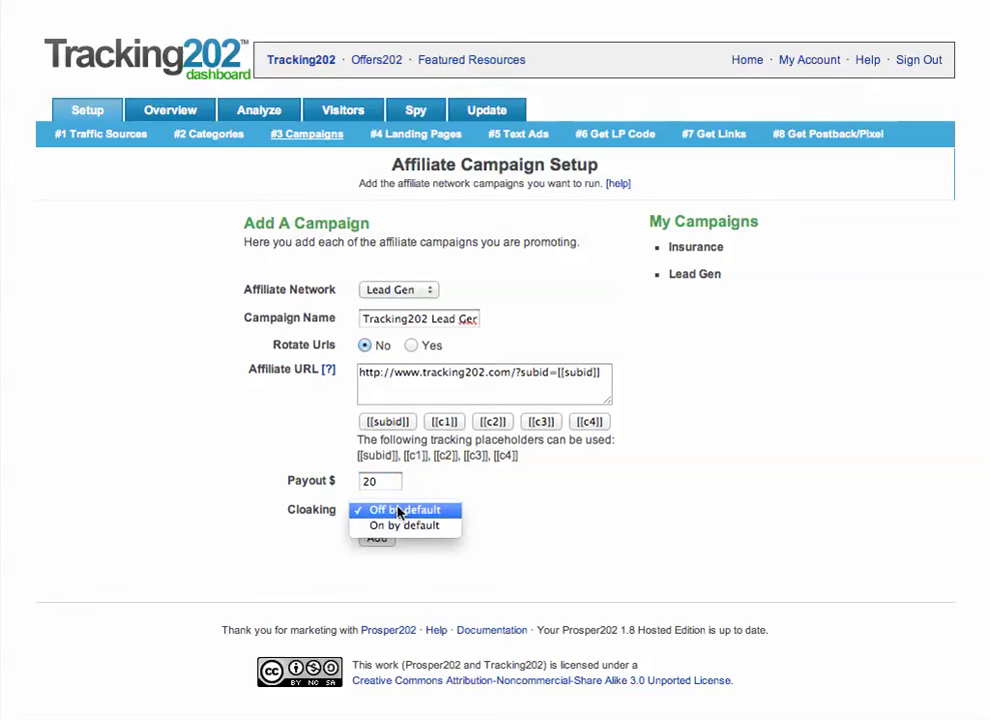
click(508, 499)
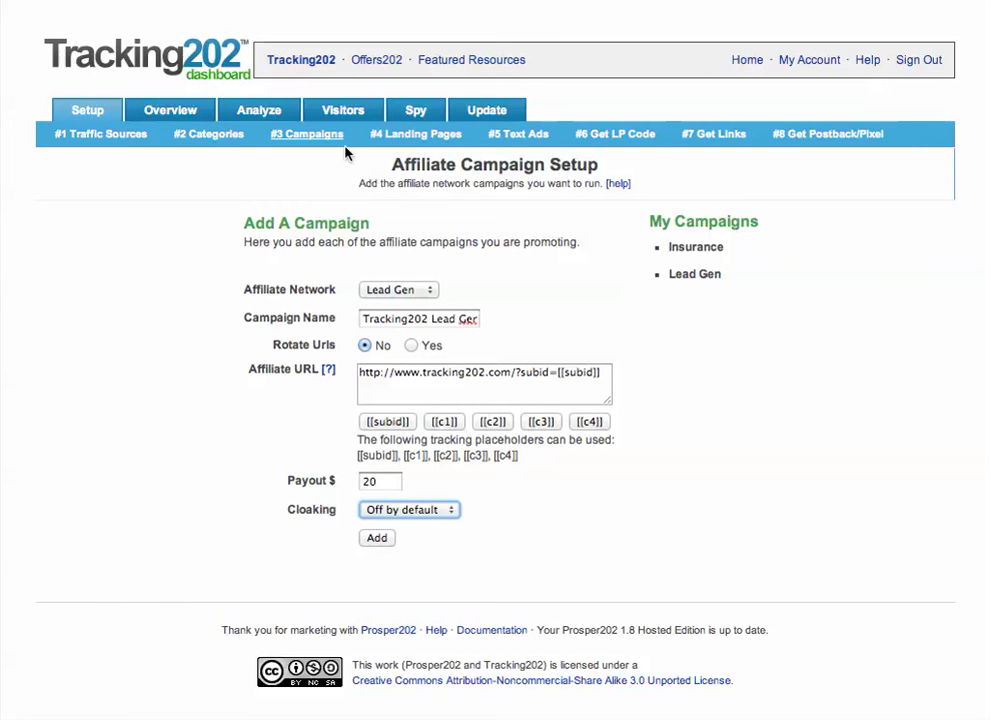
Step: Submit the completed campaign form with Add
click(377, 540)
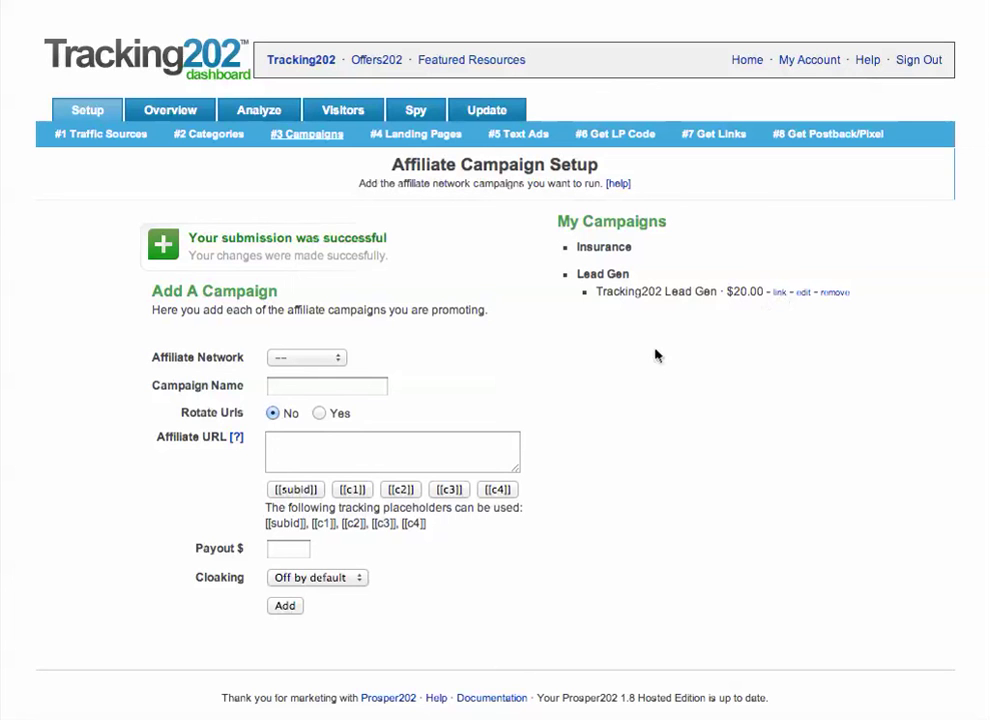
Step: Reopen Tracking202 Lead Gen for editing and save its payout as 25.00
click(808, 294)
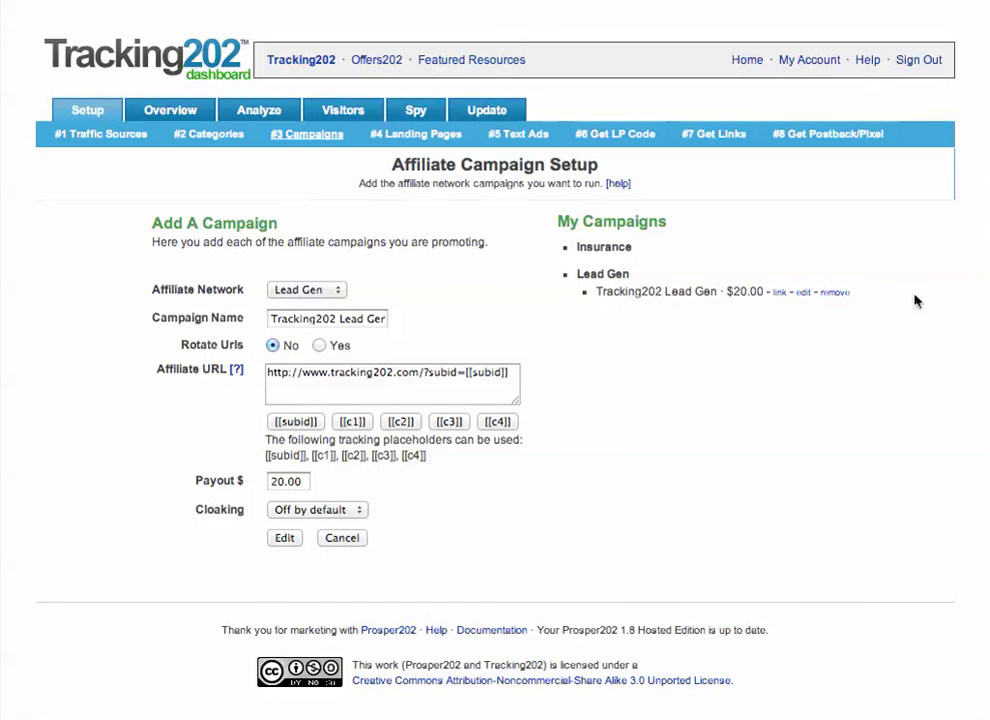
click(278, 481)
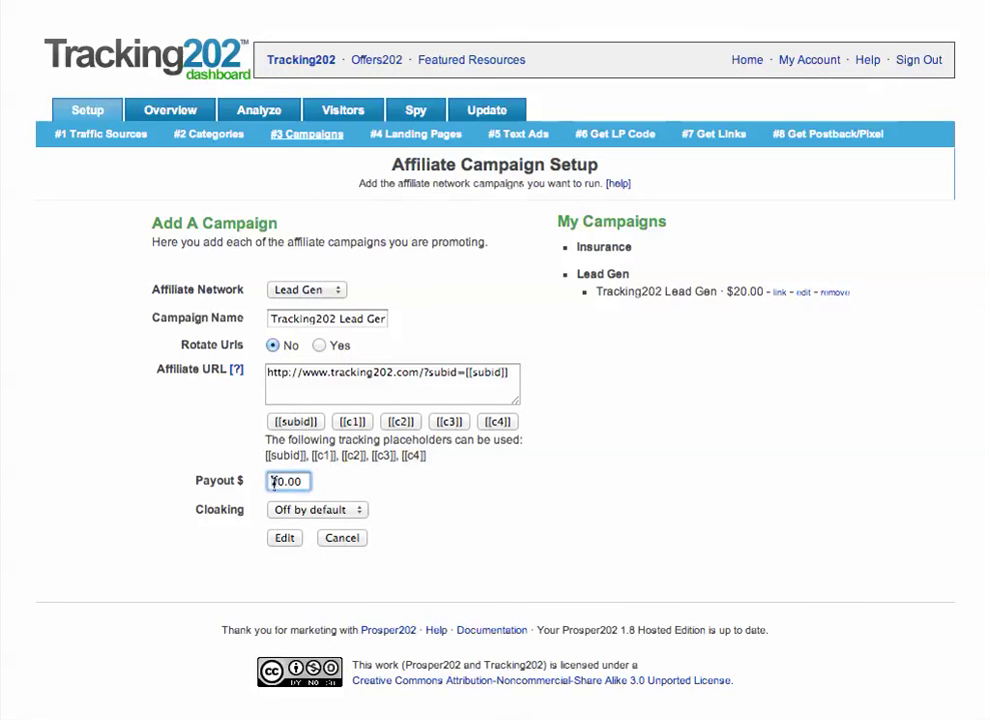
key(BackSpace)
text(5)
click(286, 538)
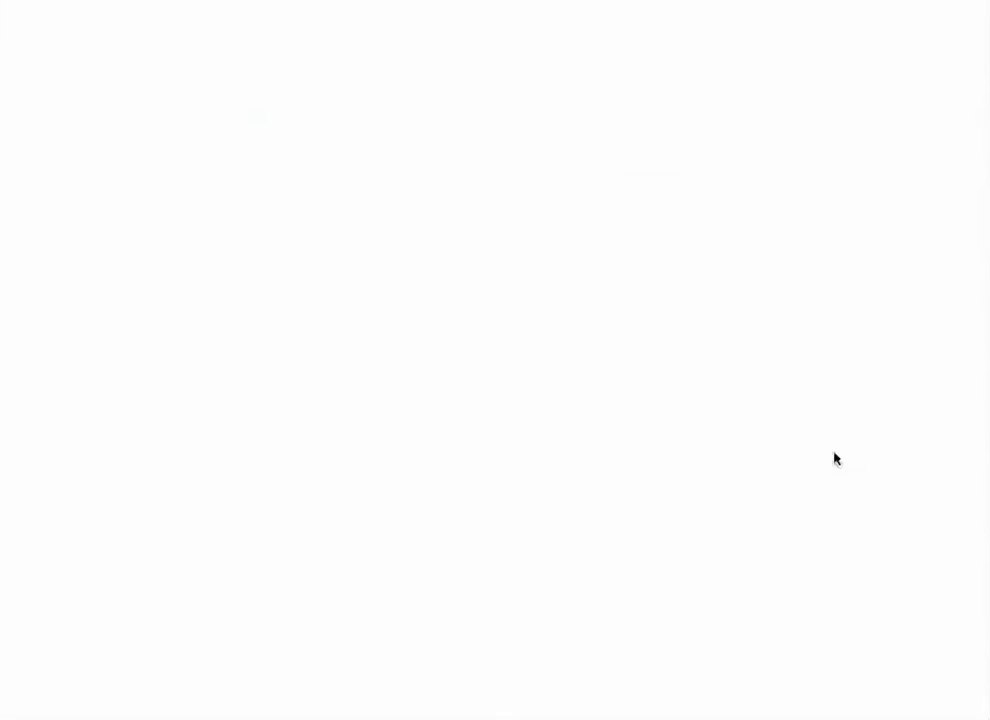